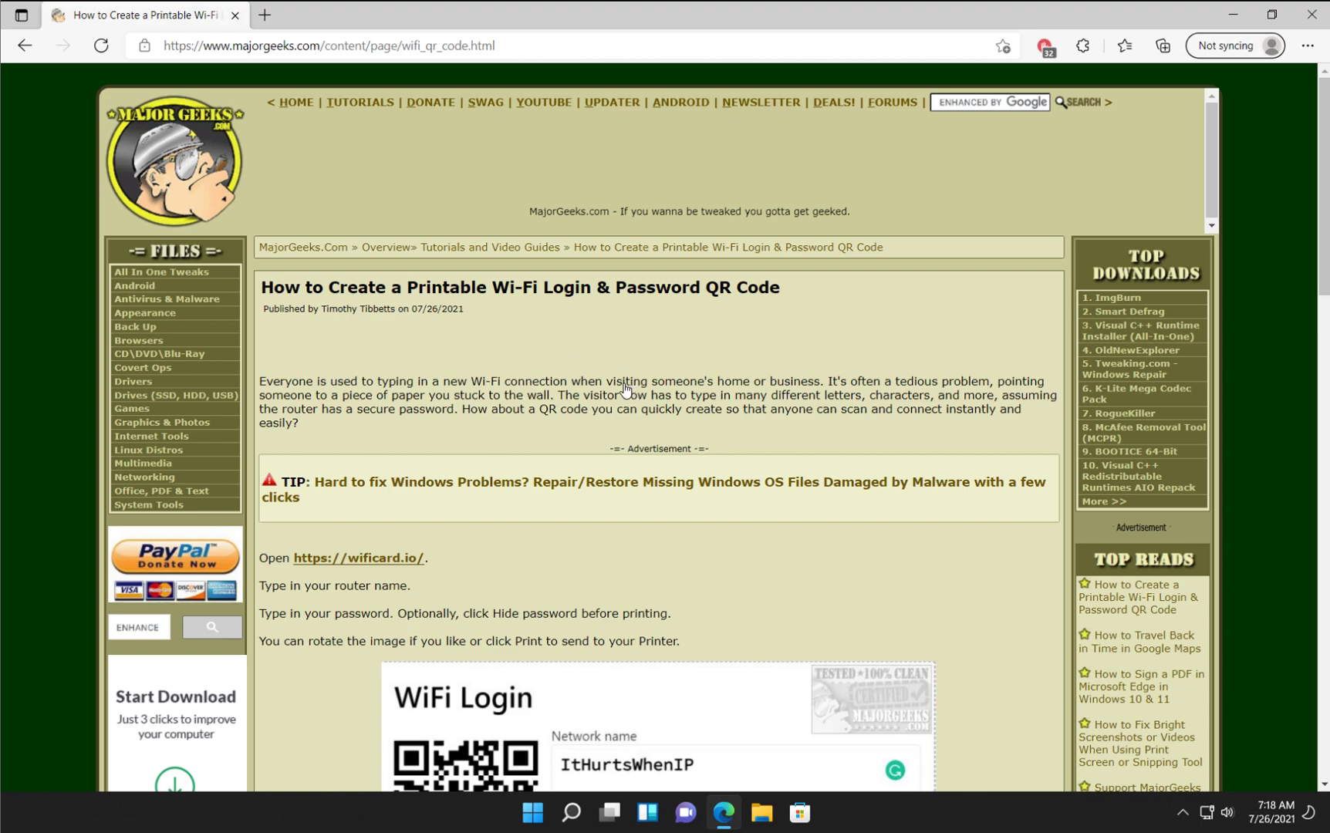
scroll(552, 327, "down", 2)
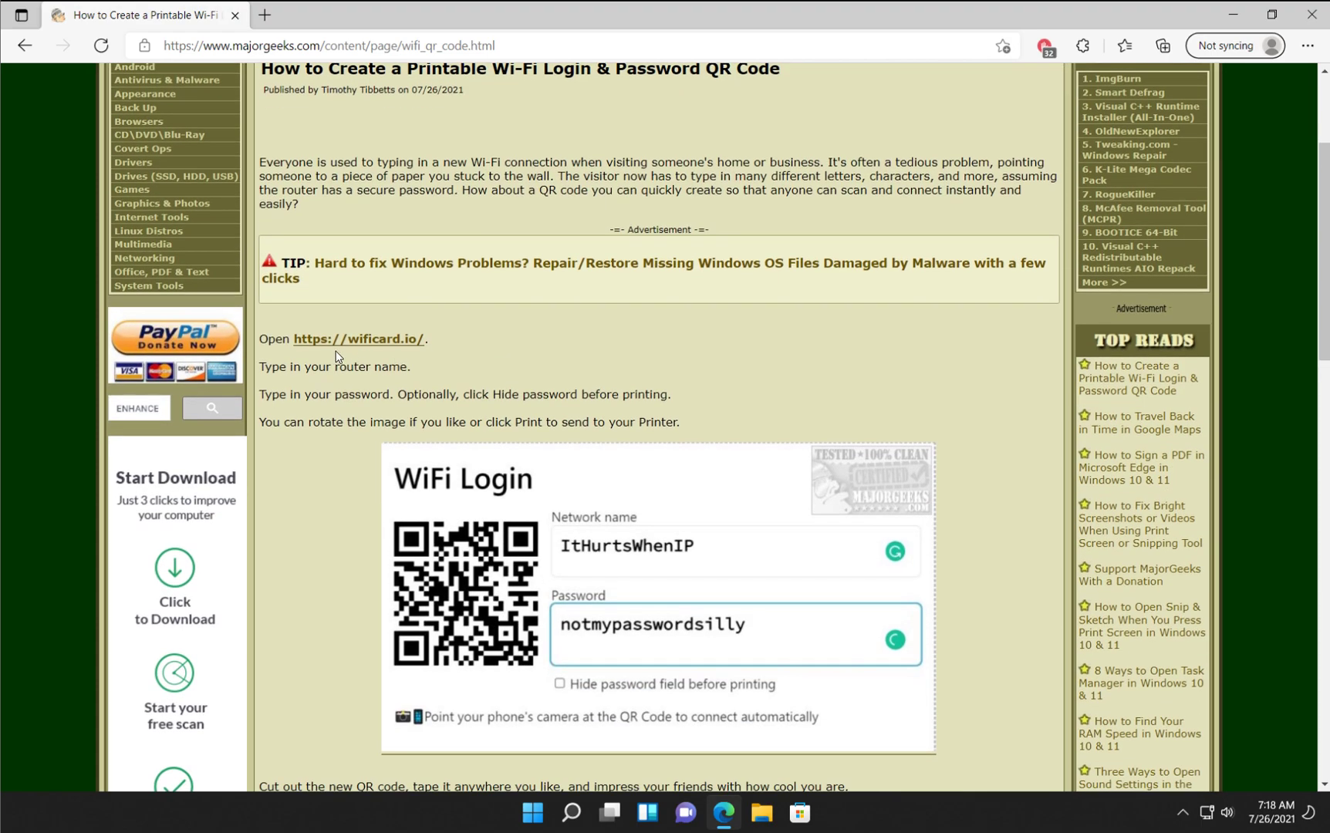
left_click(405, 353)
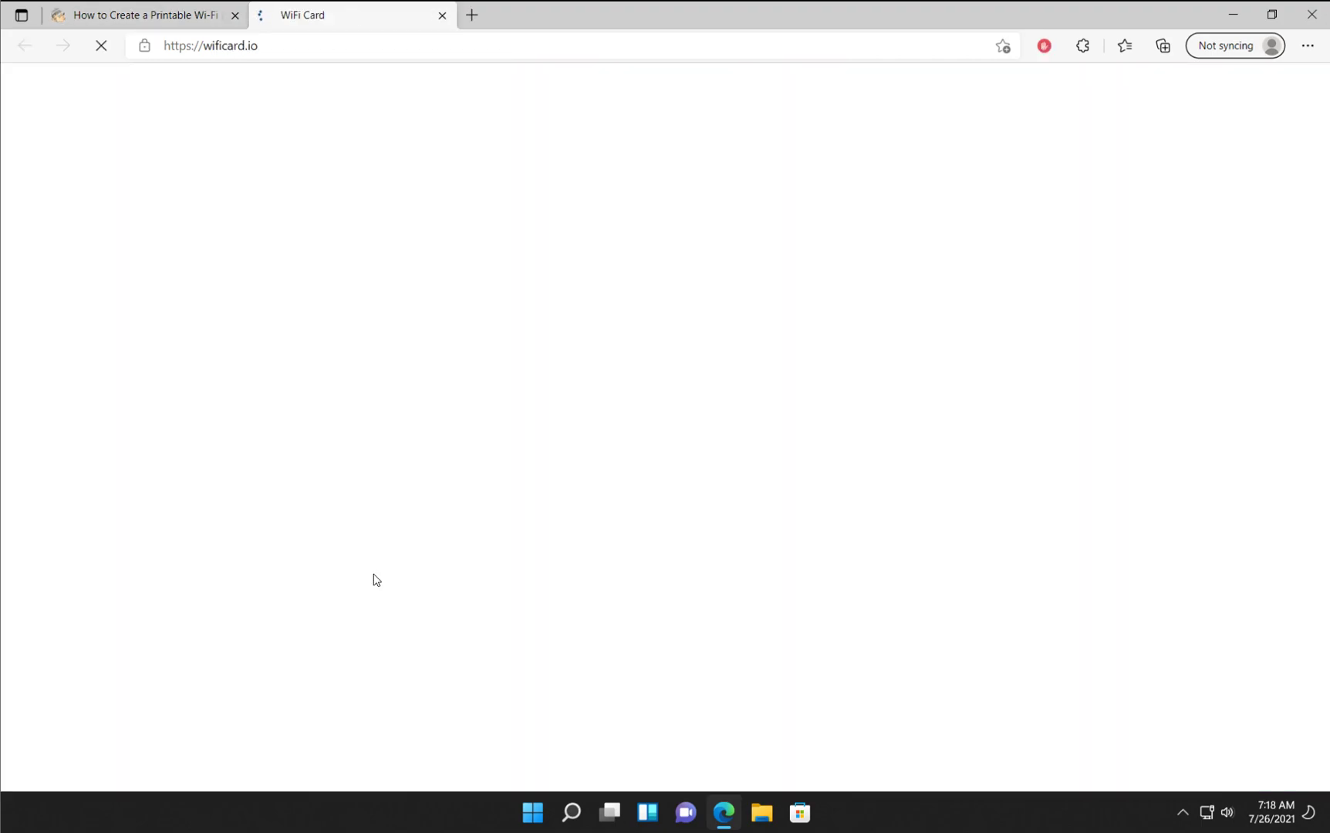
left_click(662, 423)
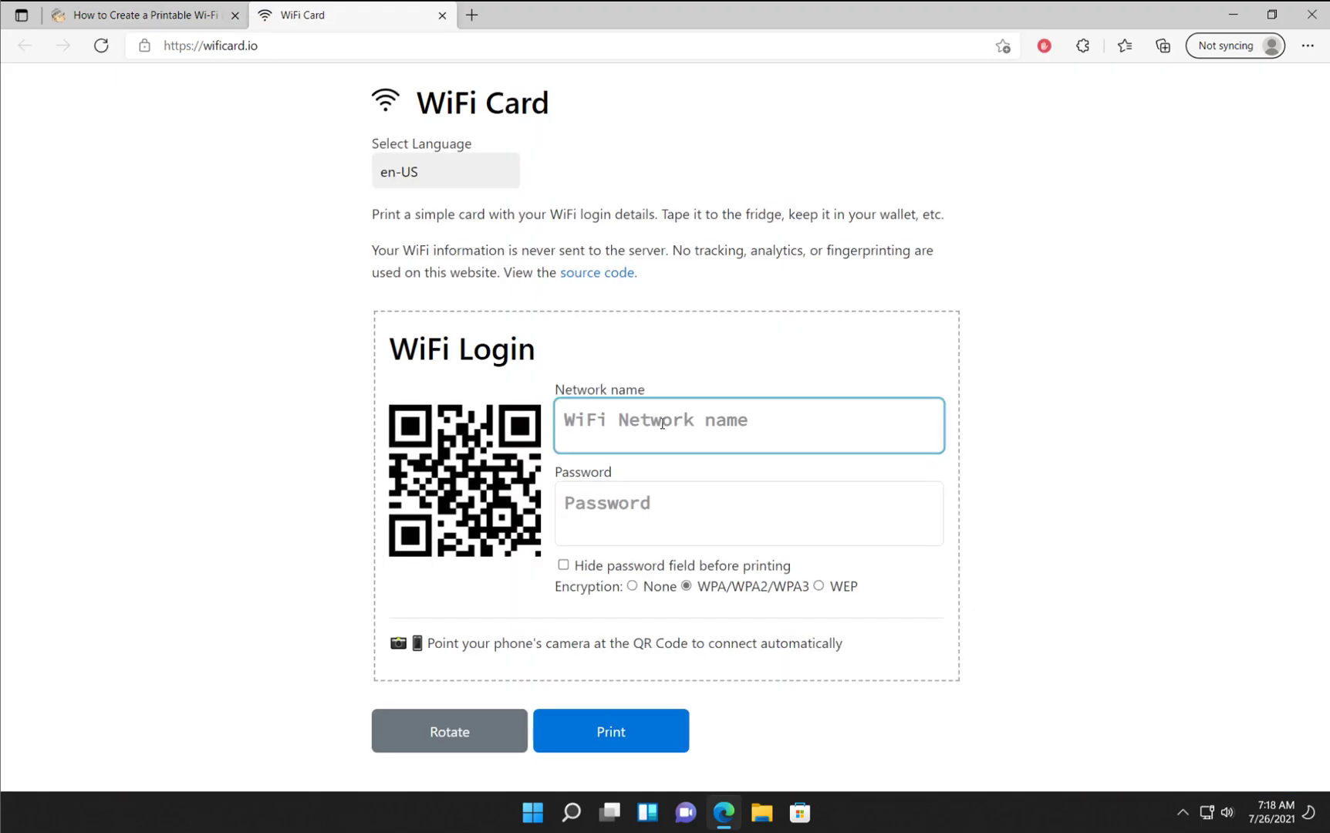
key("Tab")
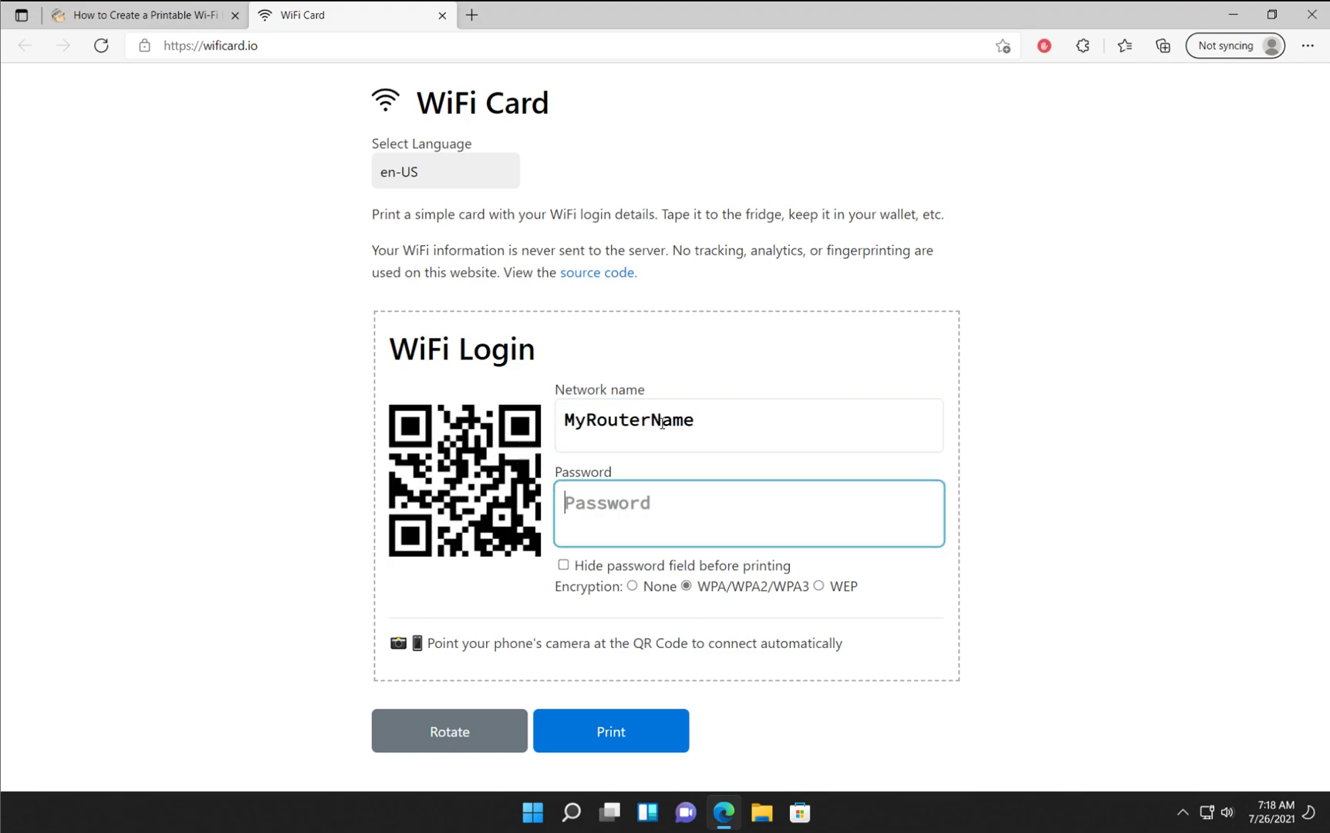
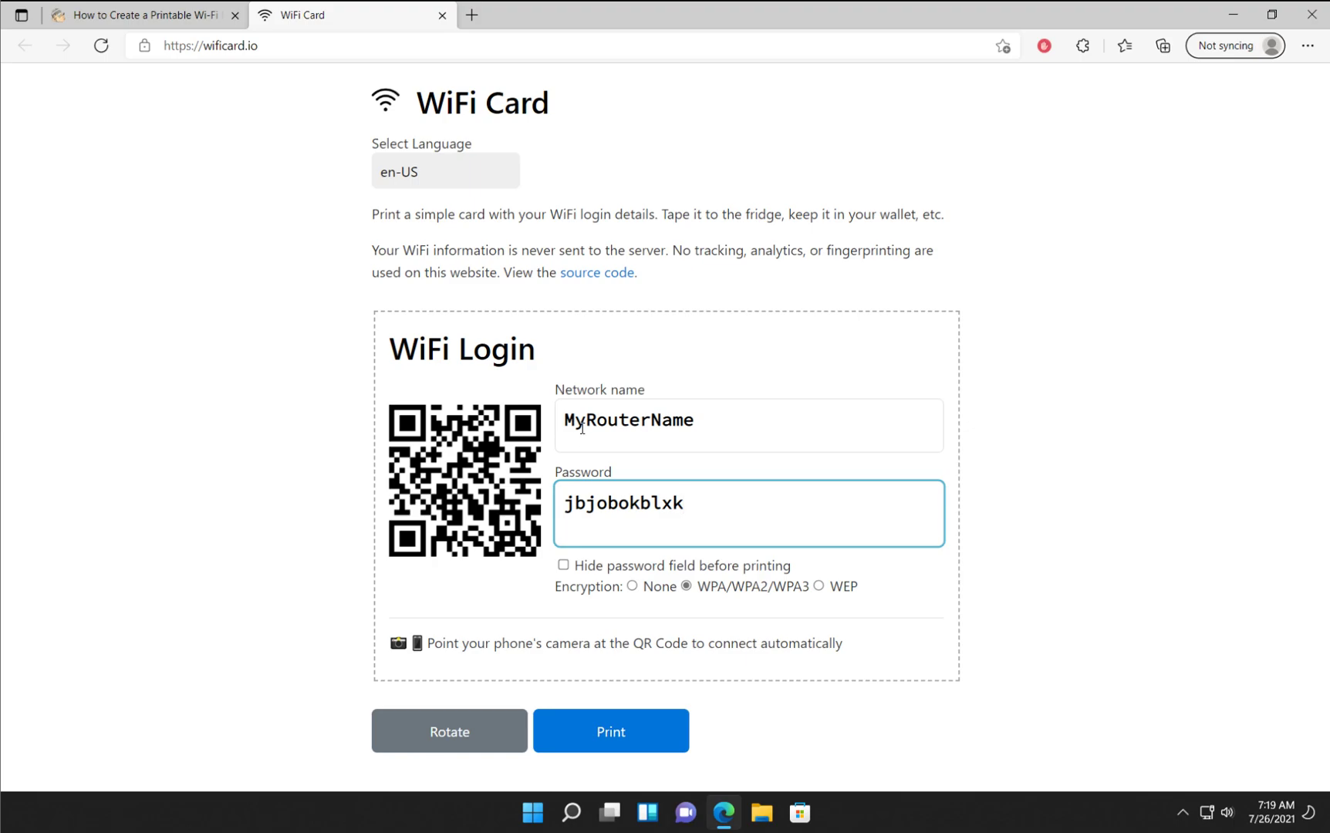
- Check the MajorGeeks article's scan-result example, then return to the WiFi Card site
left_click(145, 14)
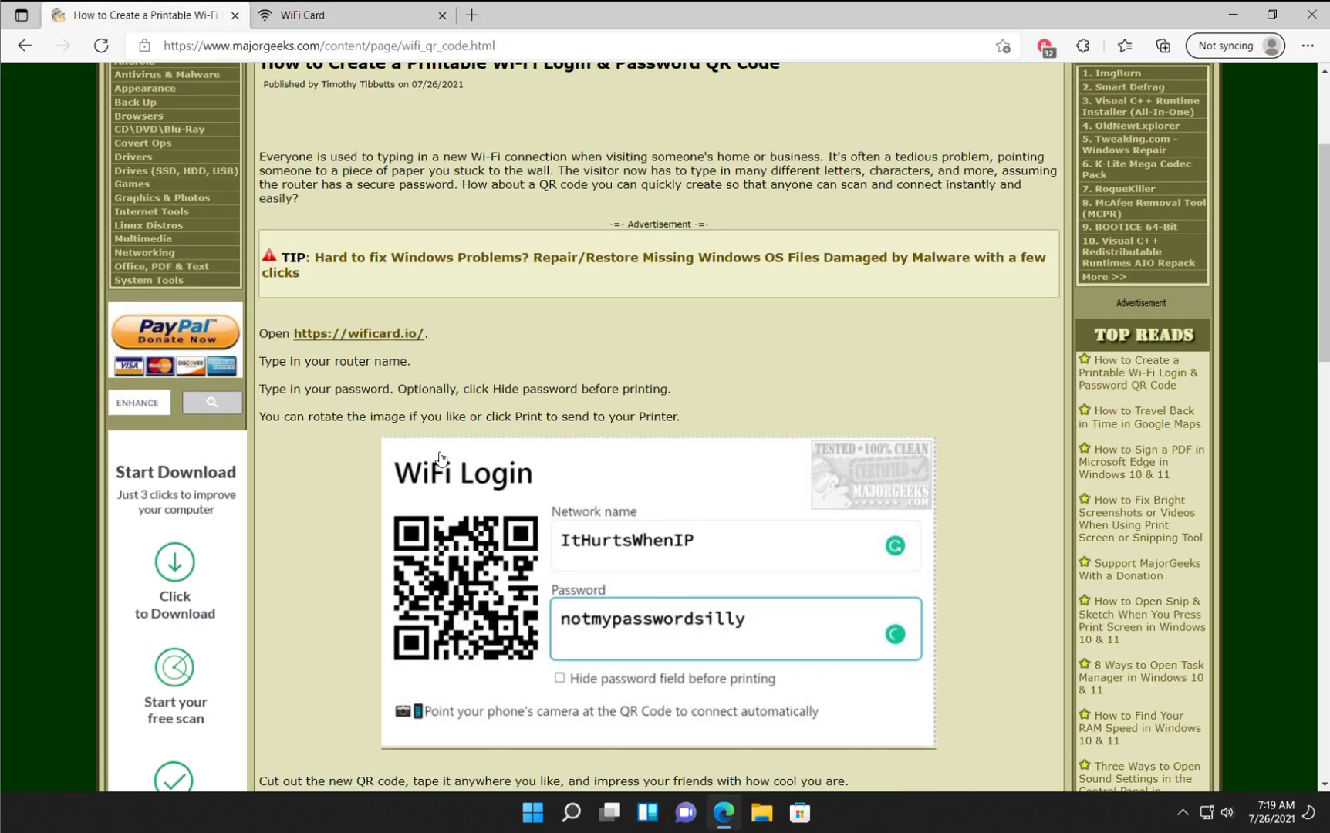
scroll(452, 399, "down", 3)
scroll(444, 376, "down", 3)
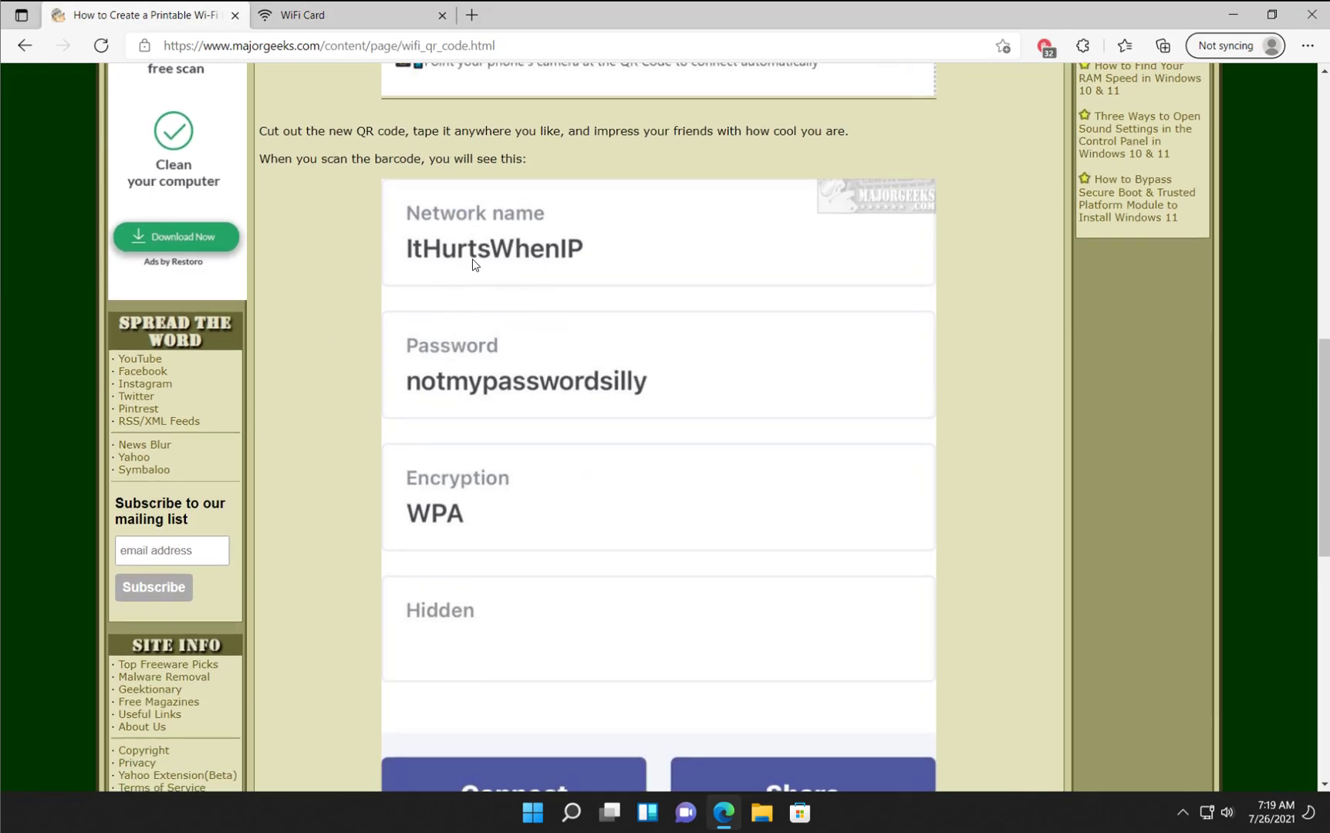
scroll(480, 318, "down", 1)
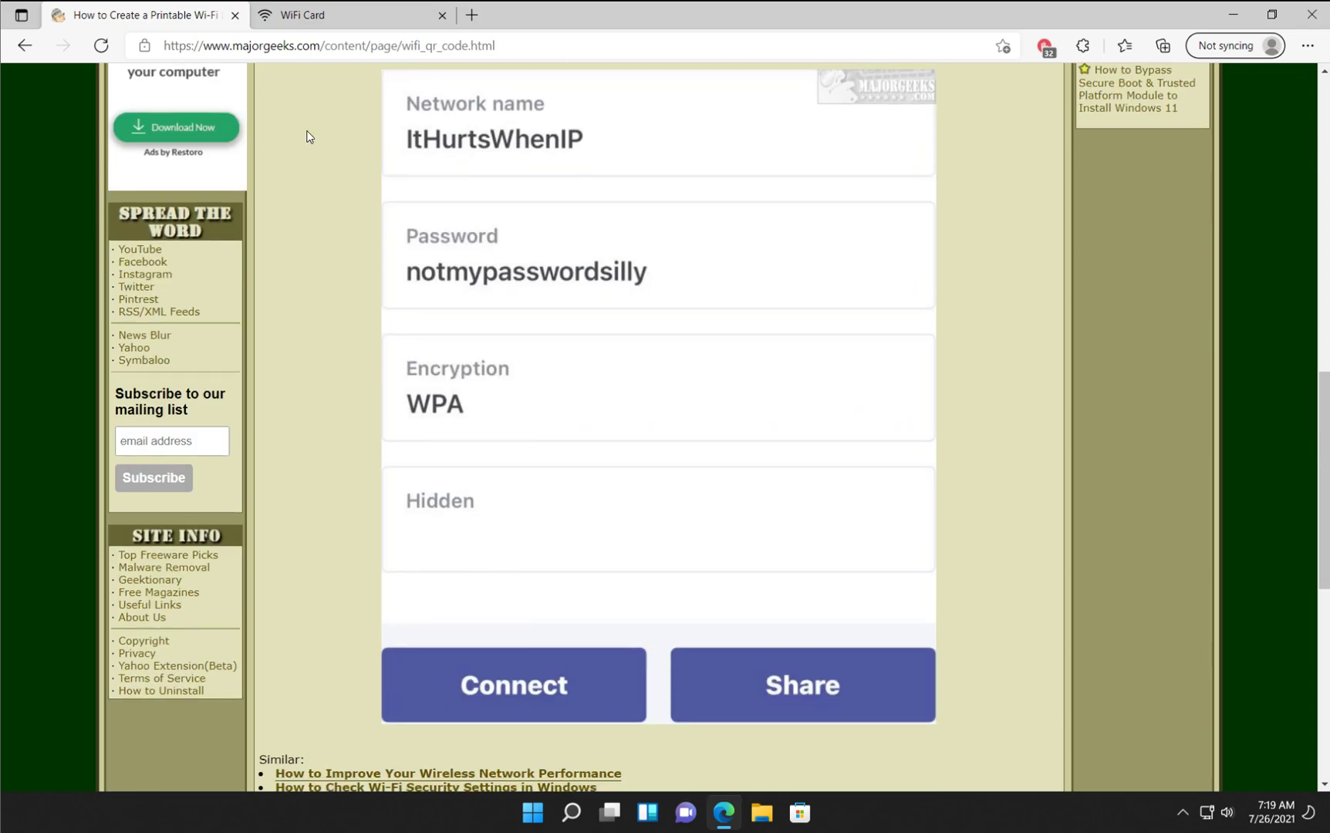
left_click(354, 15)
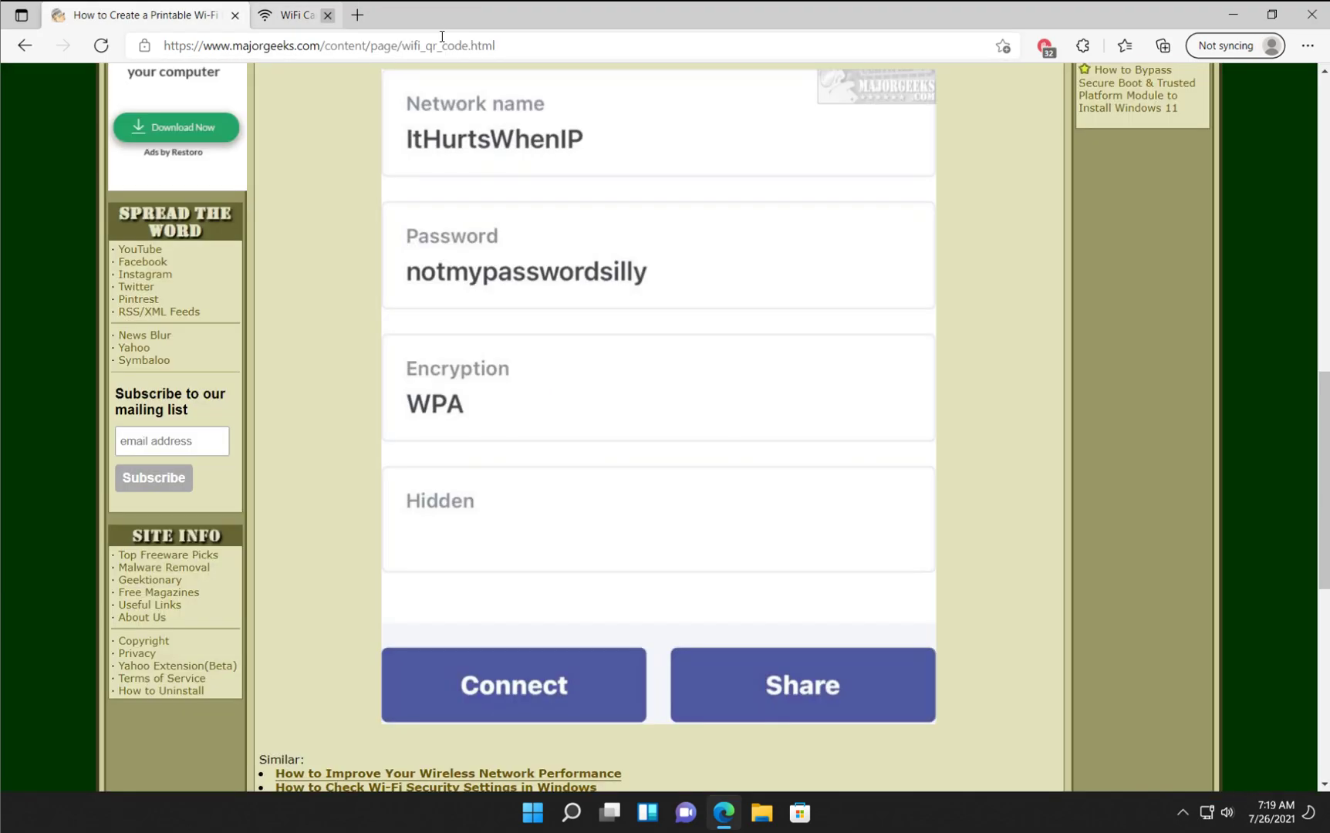
left_click(441, 15)
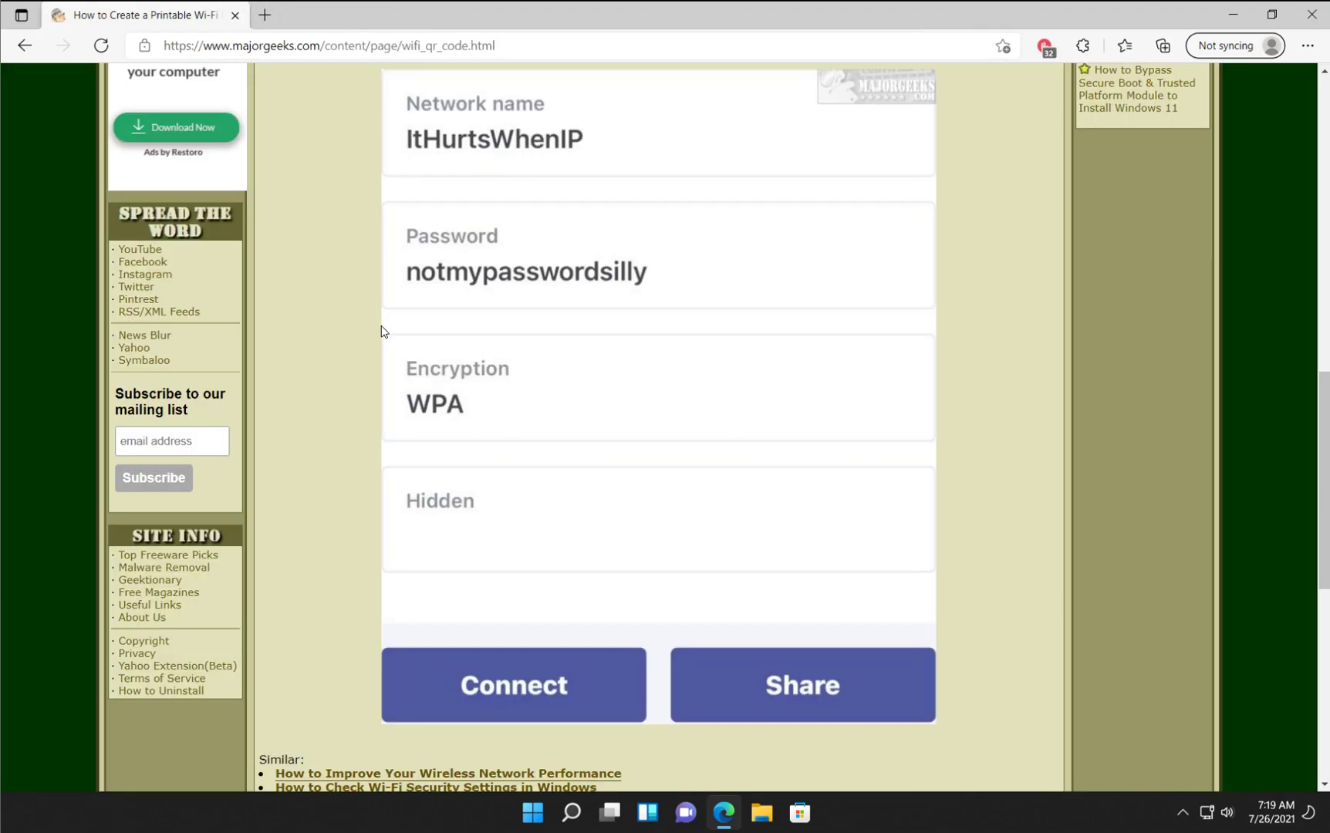
scroll(382, 331, "up", 1)
scroll(381, 330, "down", 3)
scroll(381, 331, "up", 7)
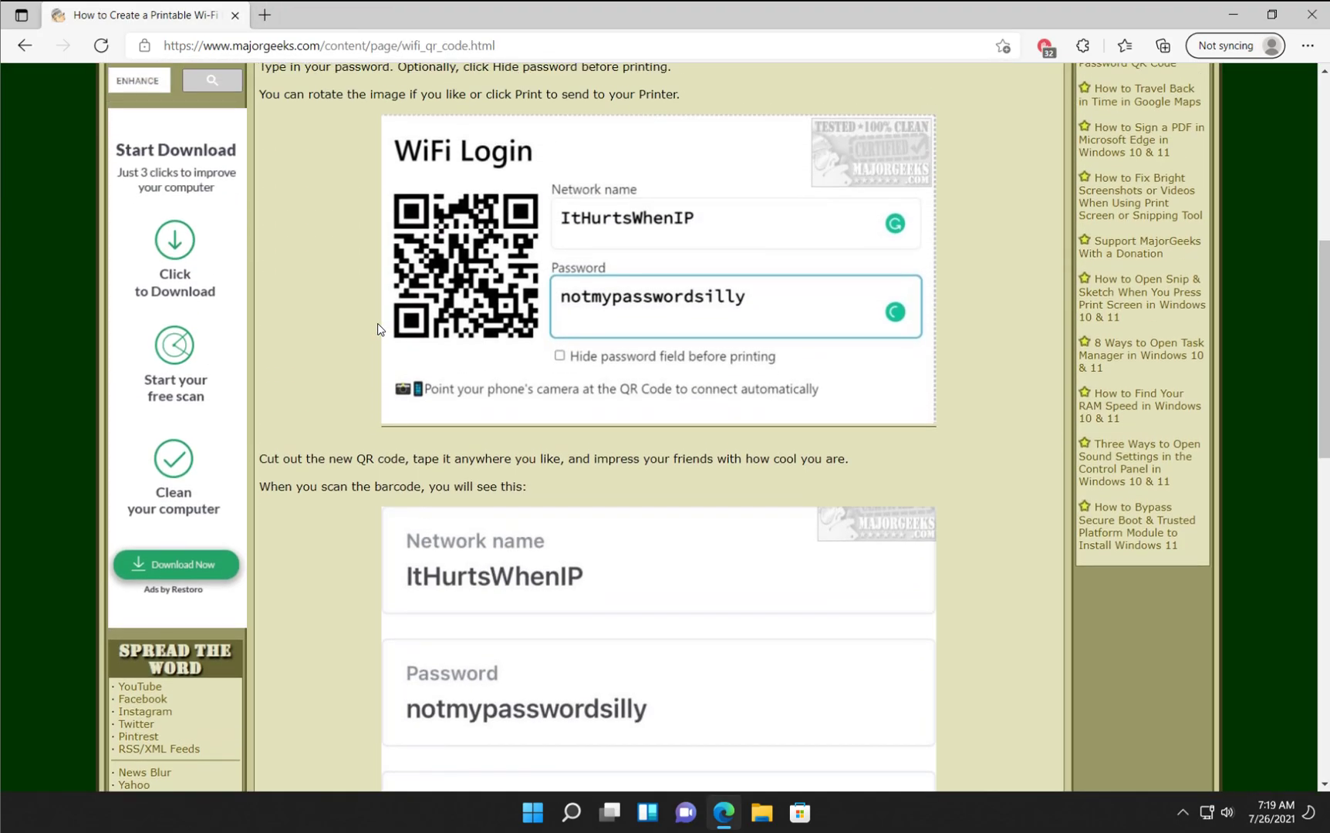
scroll(378, 331, "up", 3)
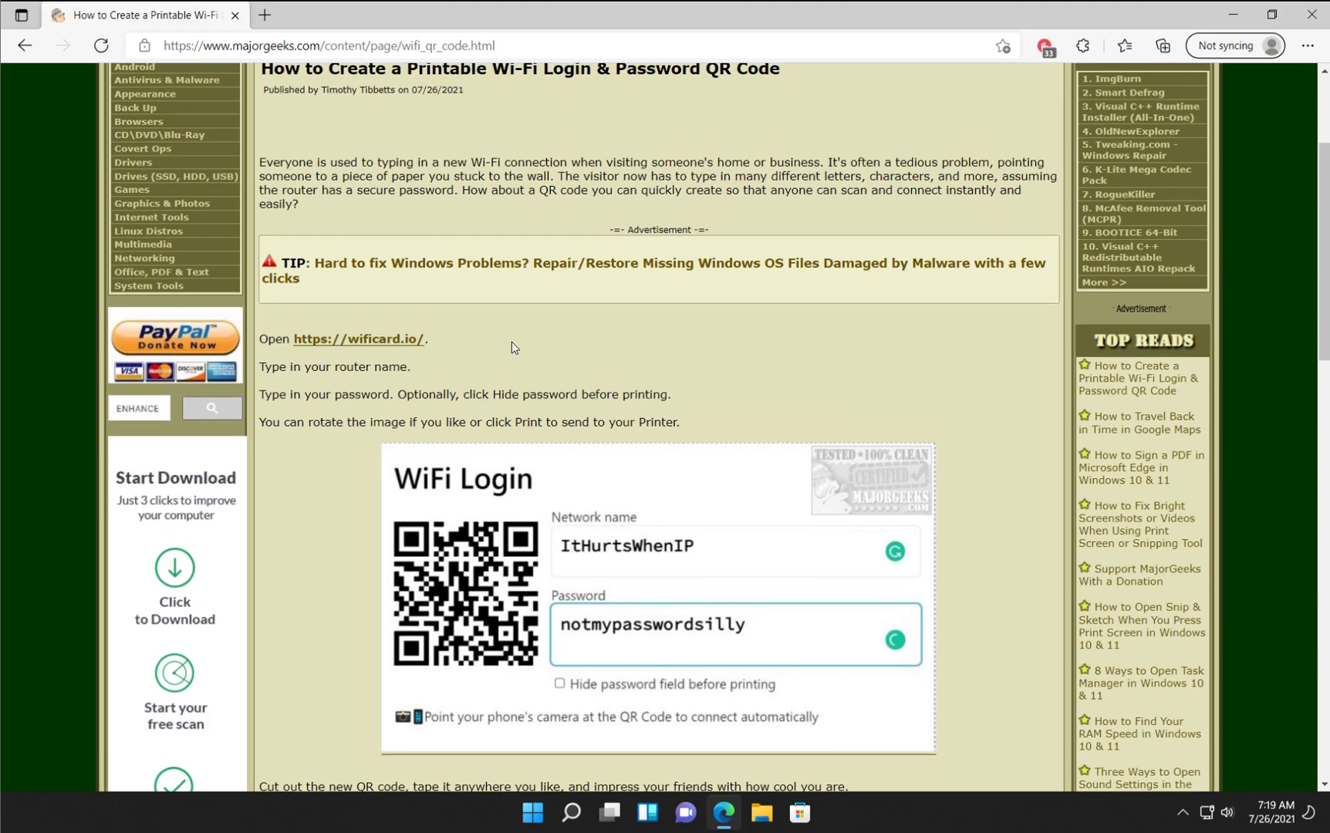
scroll(357, 362, "down", 1)
scroll(475, 382, "down", 2)
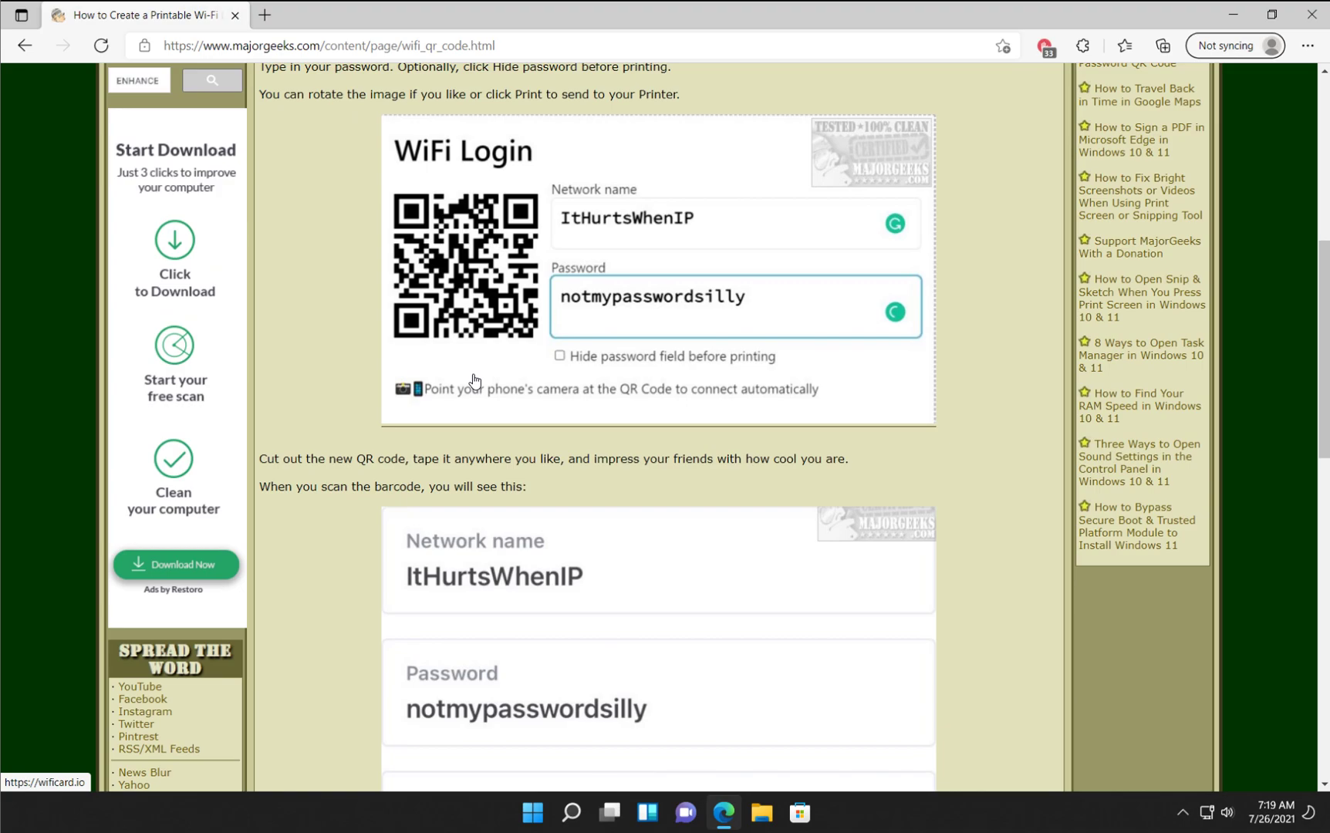
scroll(473, 381, "down", 1)
scroll(333, 374, "up", 3)
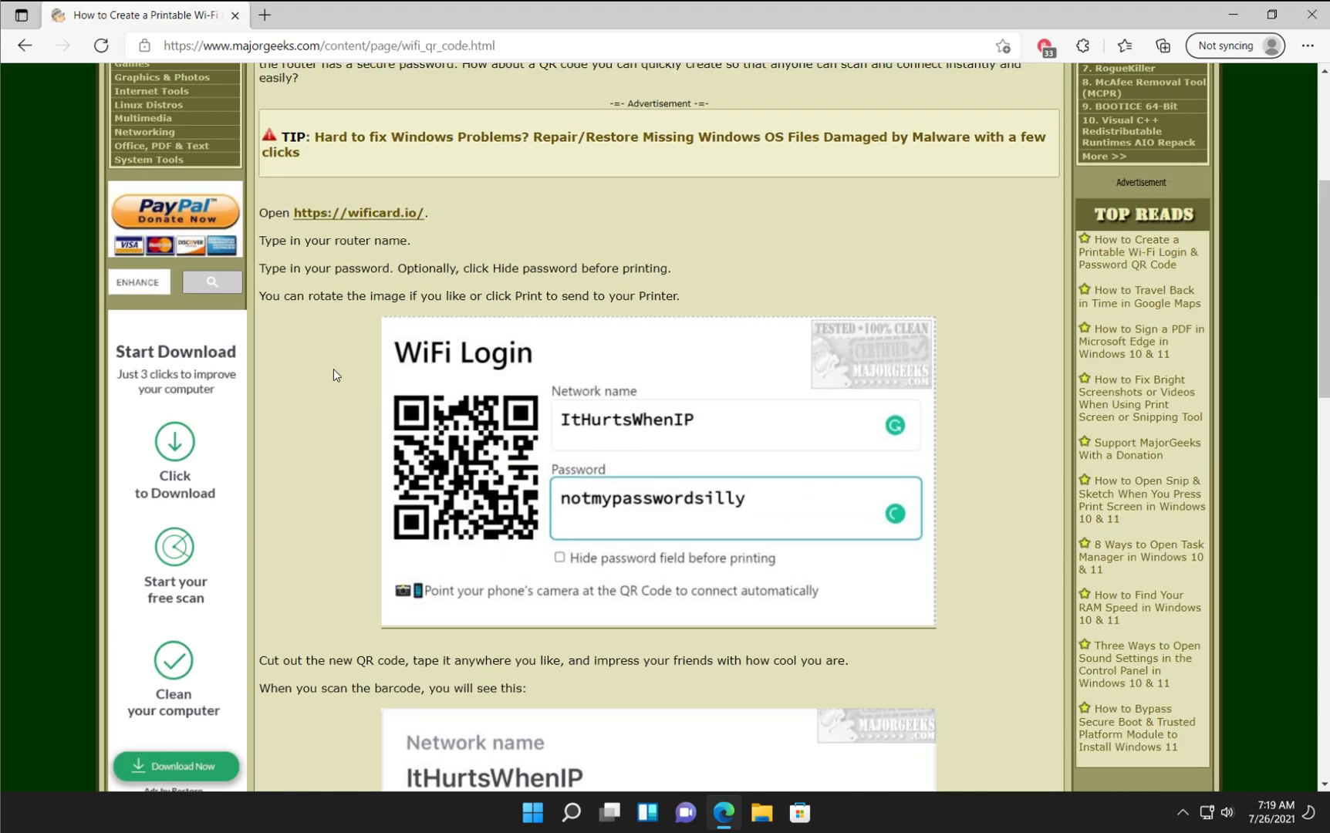
scroll(334, 370, "up", 1)
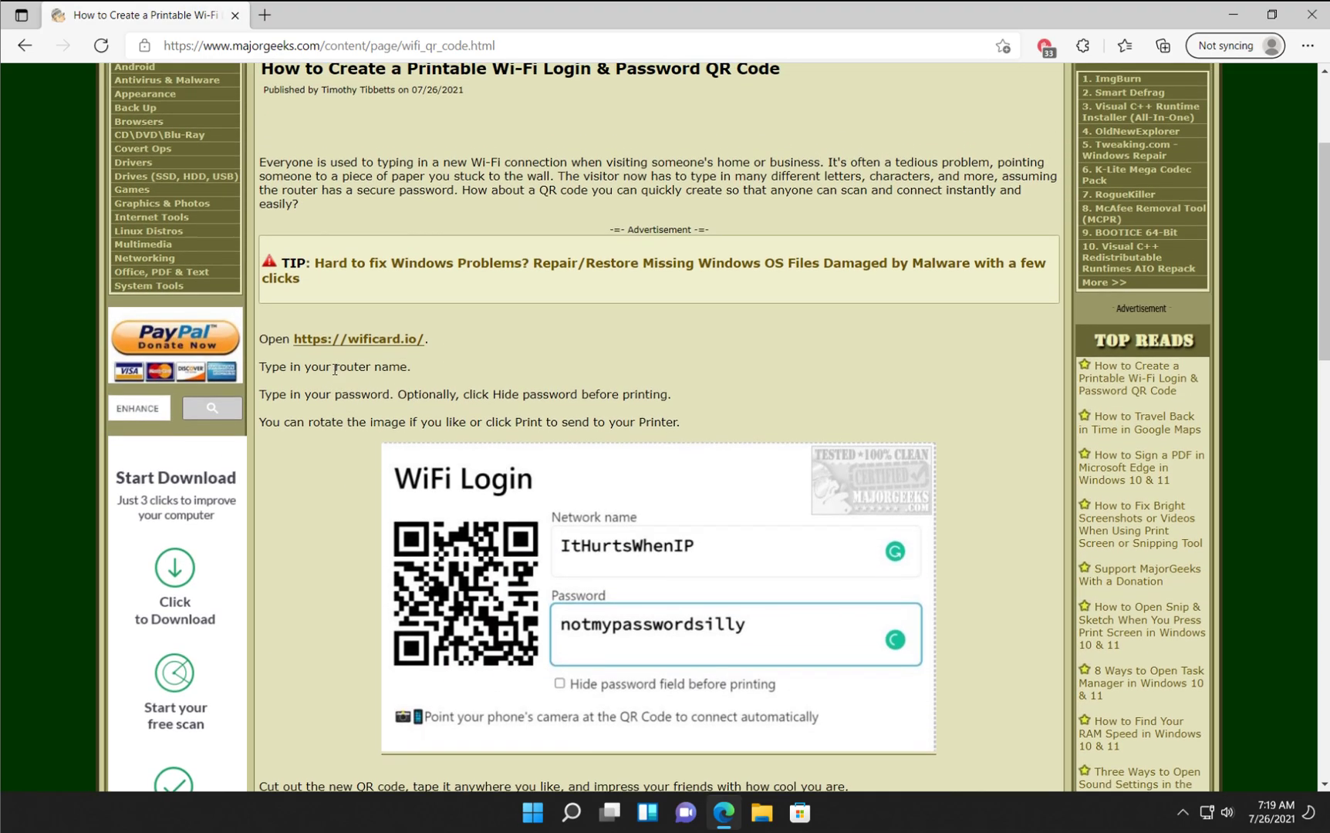
left_click(393, 341)
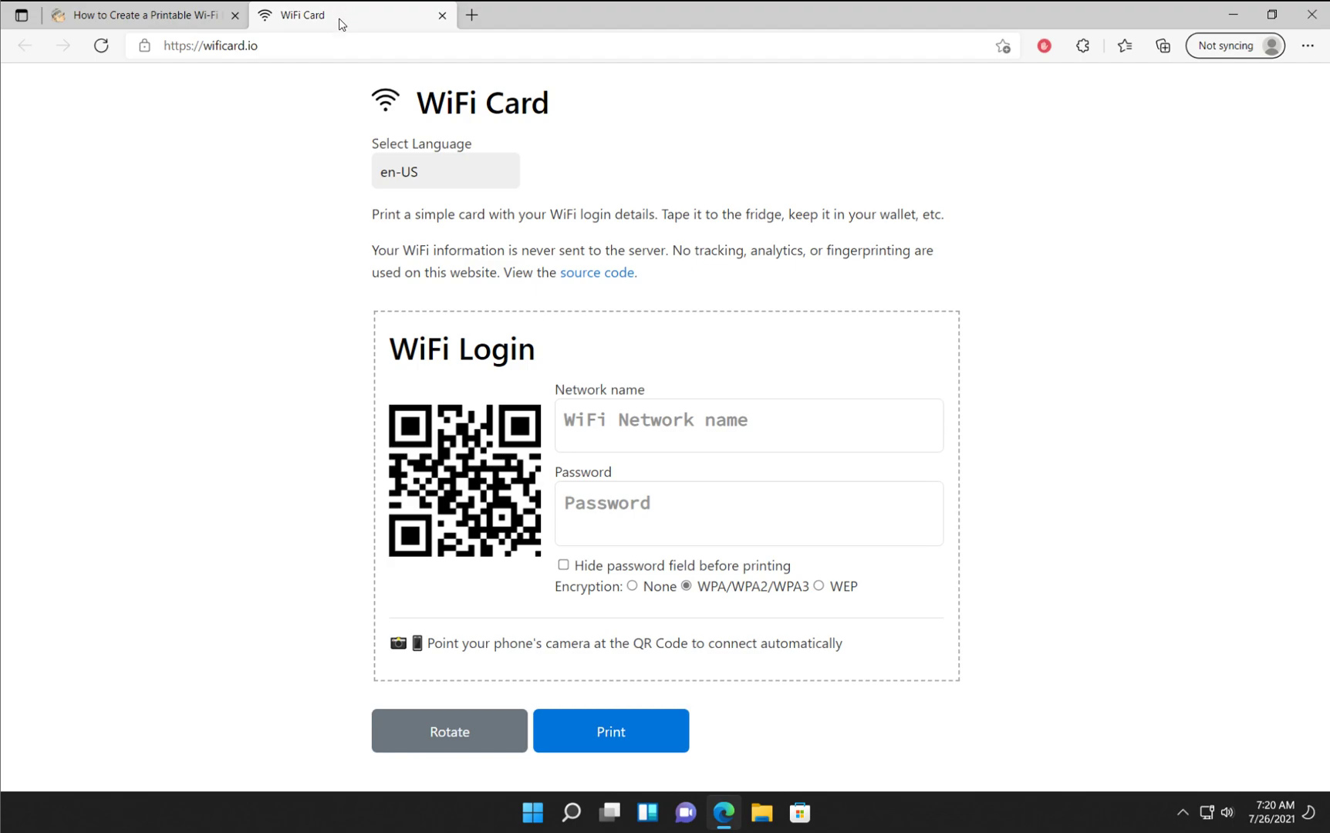
left_click(442, 14)
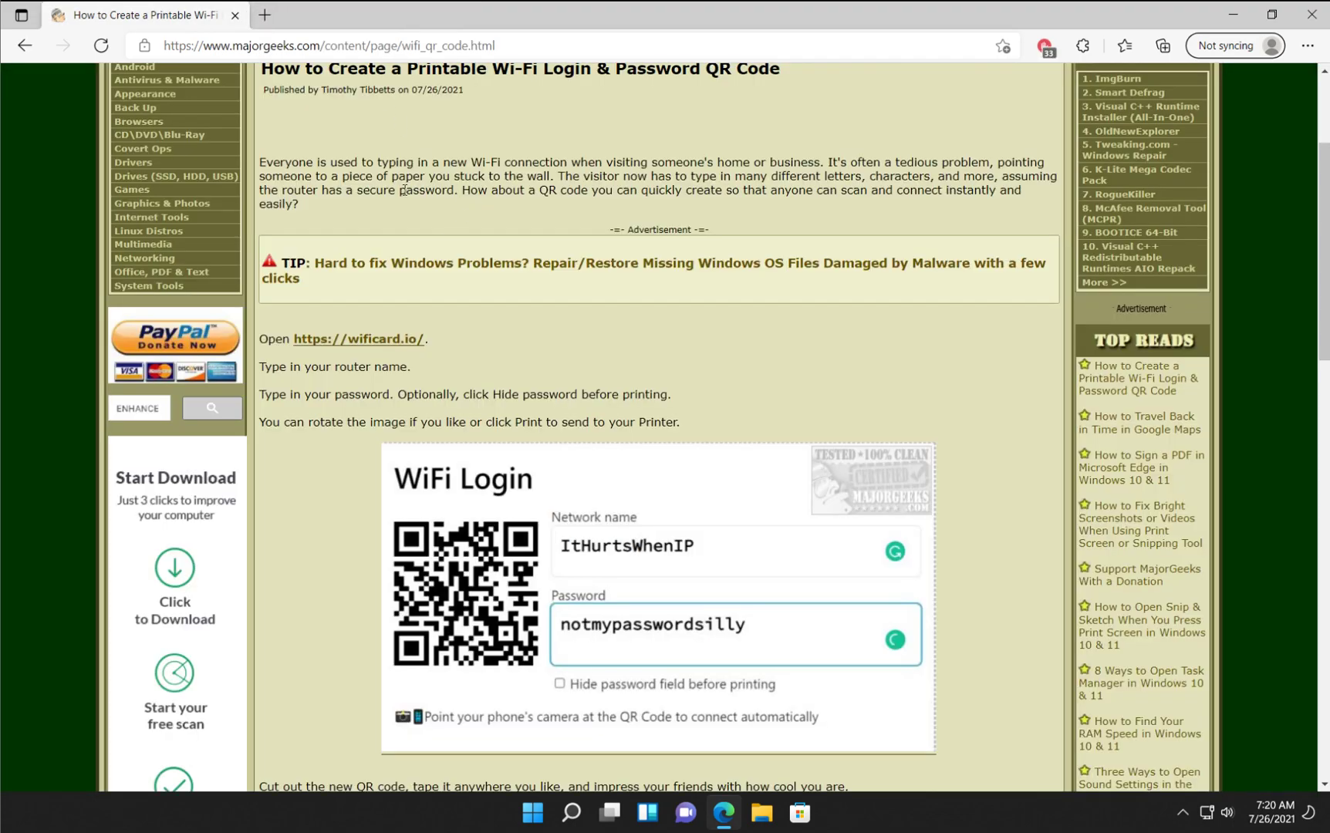
scroll(376, 194, "up", 3)
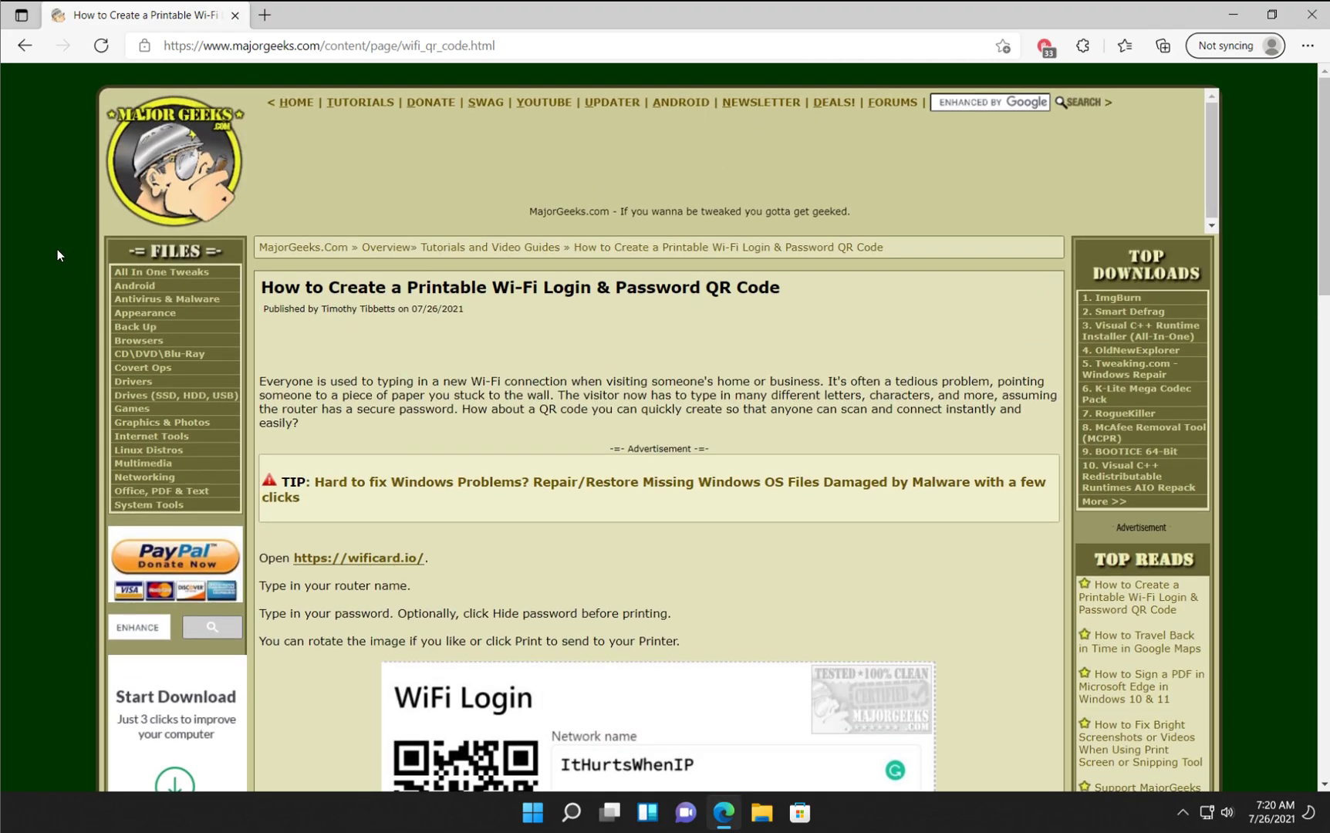